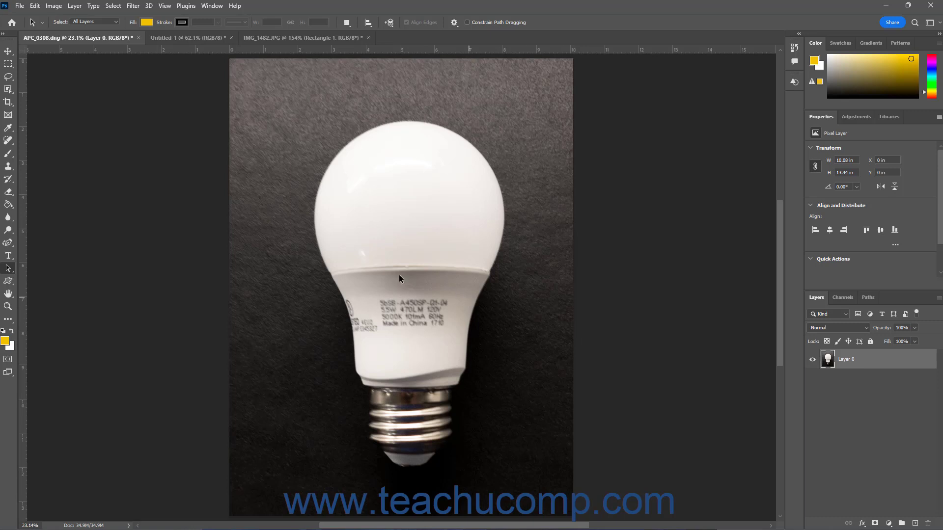
Step: Add a Reveal All vector mask to Layer 0 and undo it
click(75, 6)
mouse_move(121, 173)
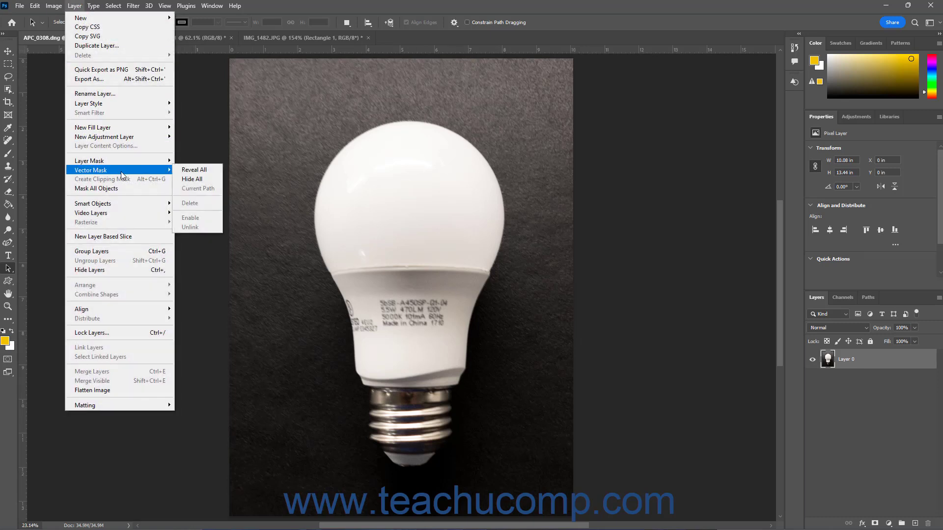
click(189, 172)
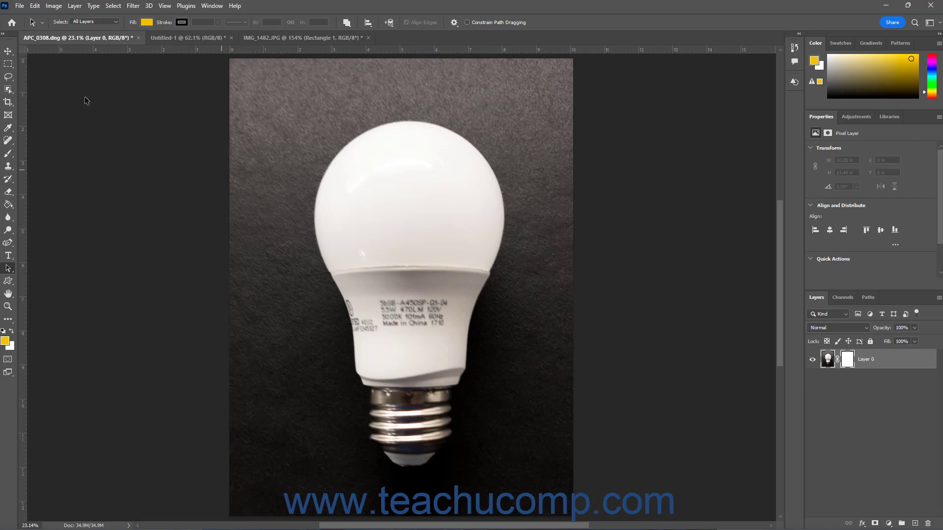
click(35, 6)
click(46, 14)
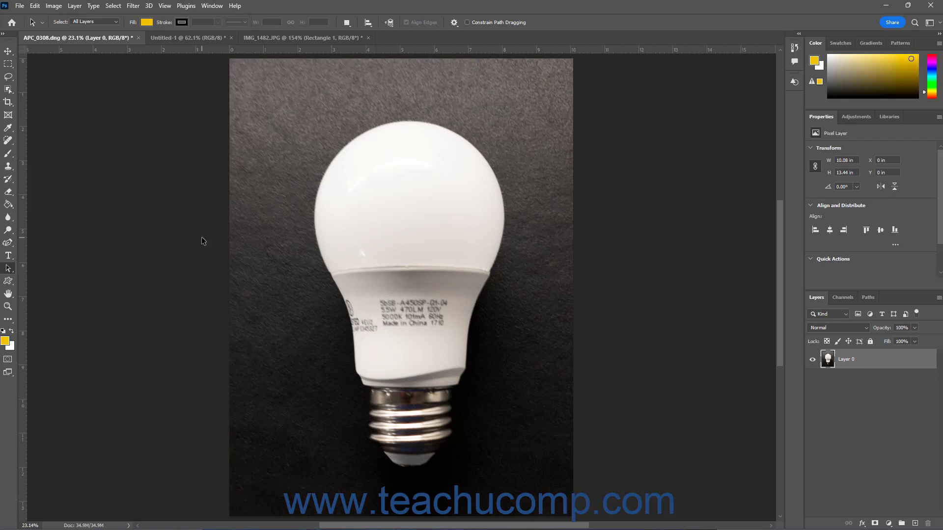
Step: Add a Hide All vector mask to Layer 0
click(74, 7)
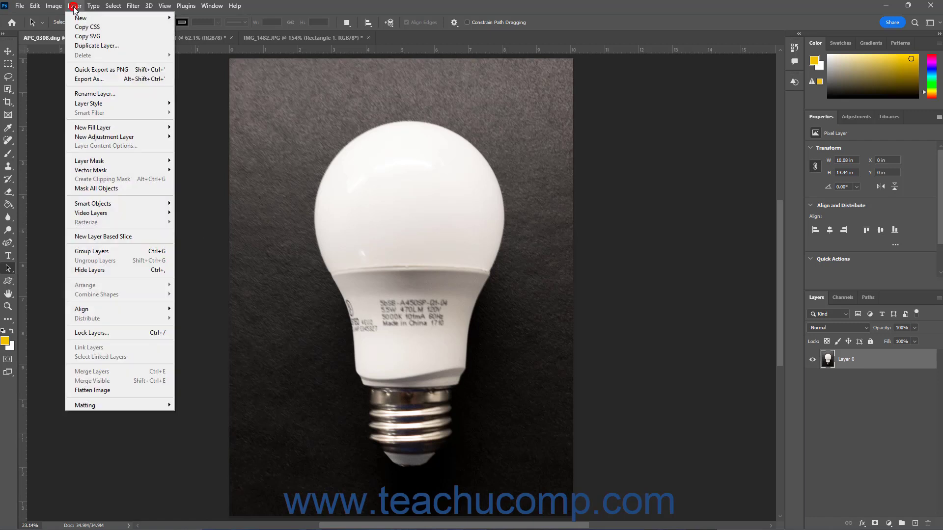
mouse_move(133, 175)
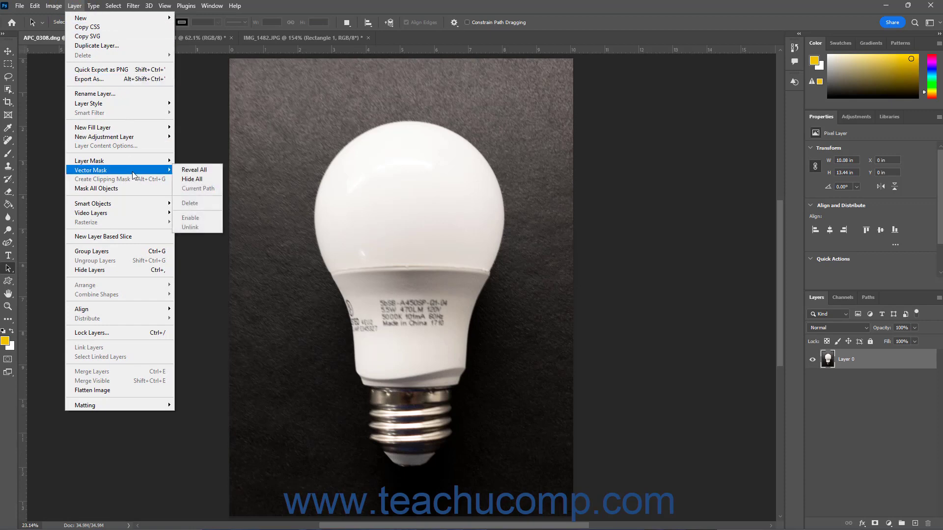
click(198, 180)
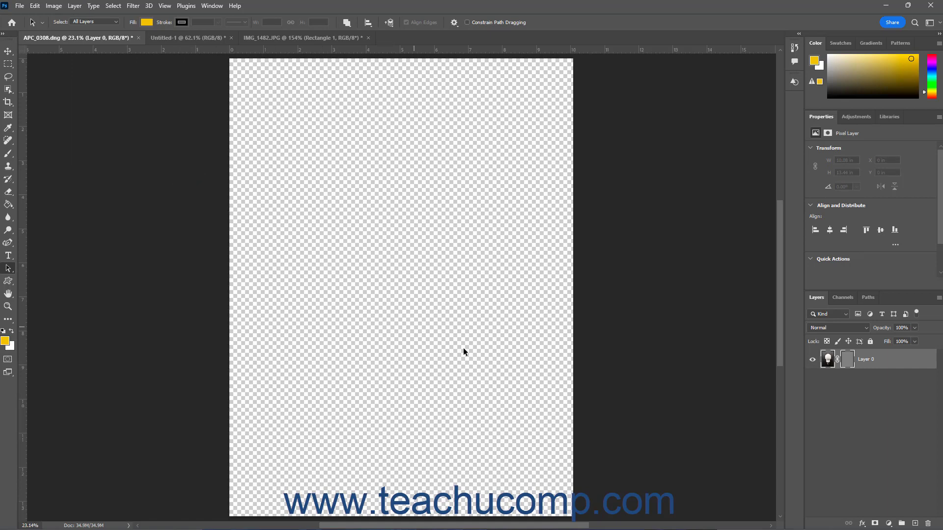
Step: Delete the Hide All vector mask from Layer 0 and confirm the deletion
click(847, 366)
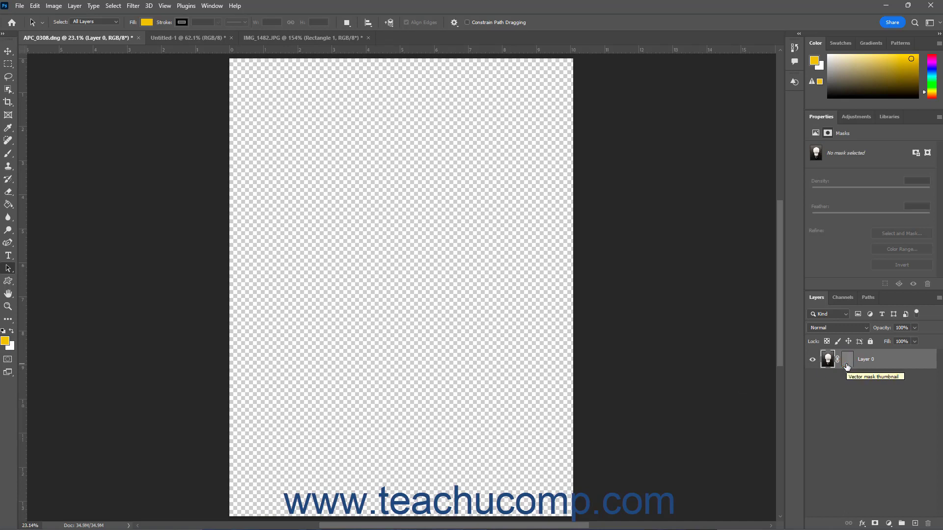
drag(847, 366, 927, 523)
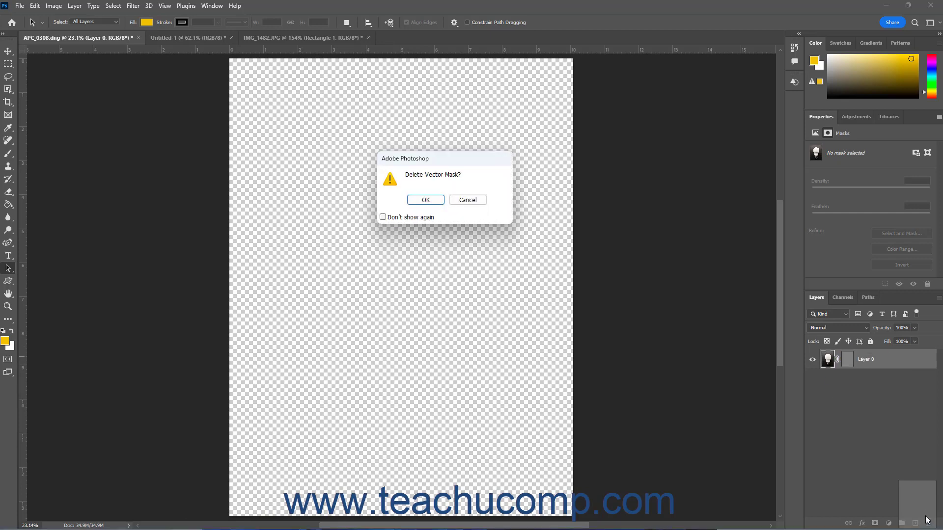
click(433, 202)
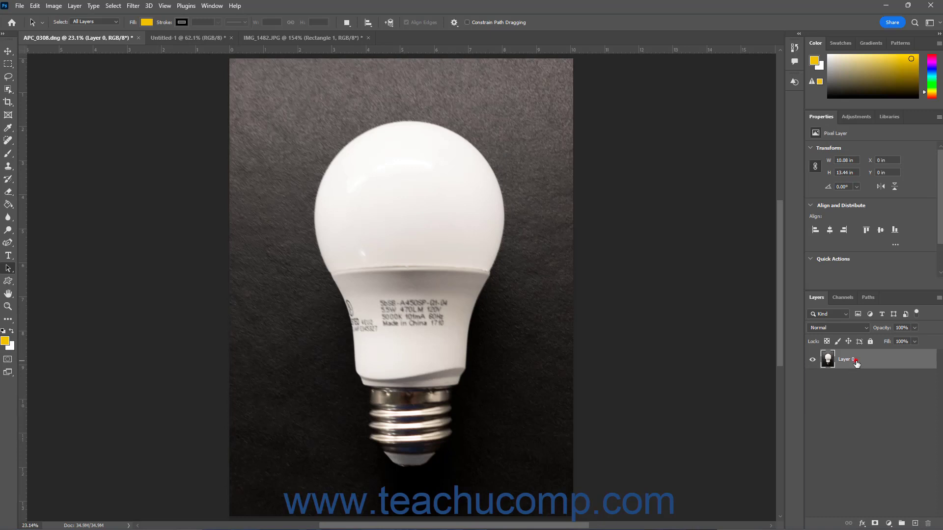
Step: Select Path 1 and apply it to Layer 0 as a vector mask from the current path
click(868, 298)
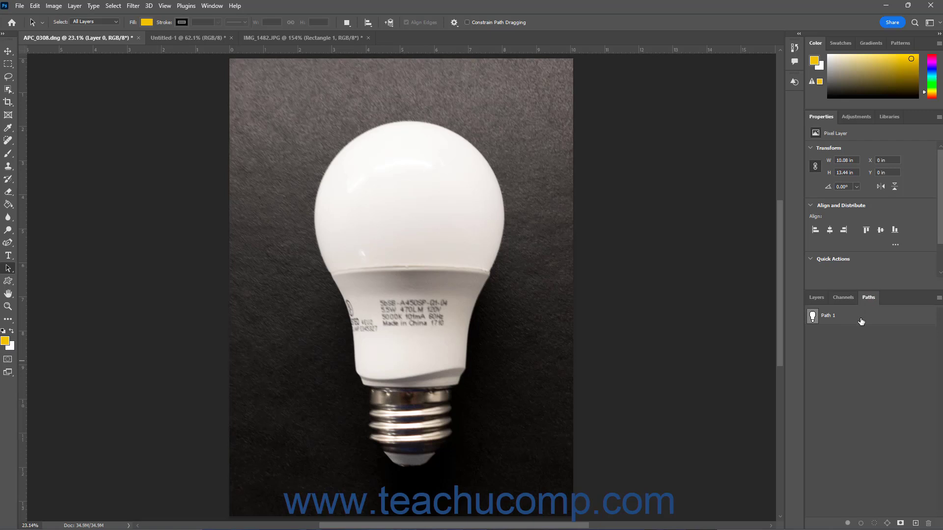
click(860, 322)
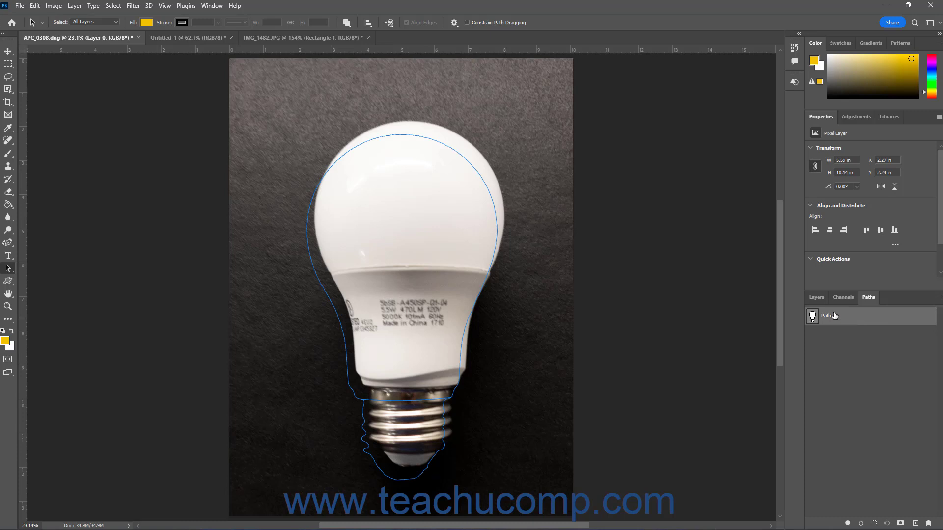
click(818, 298)
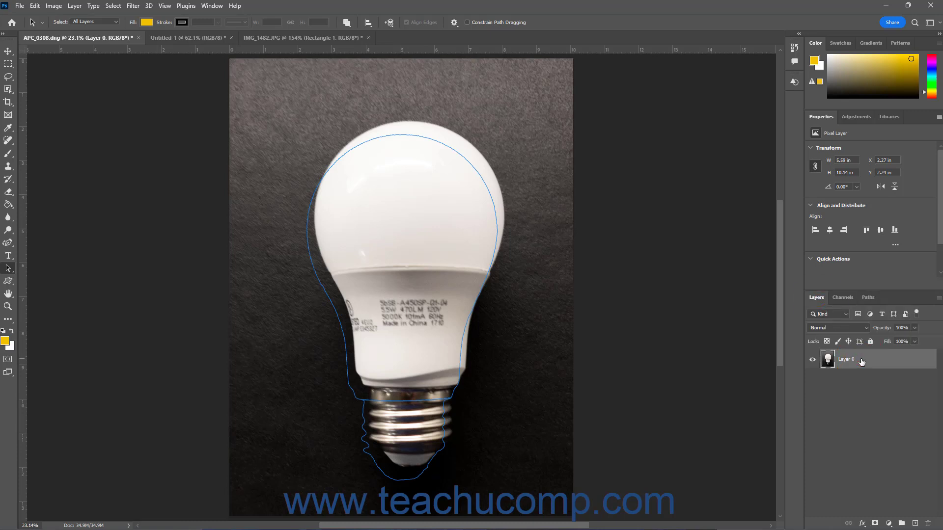
click(76, 6)
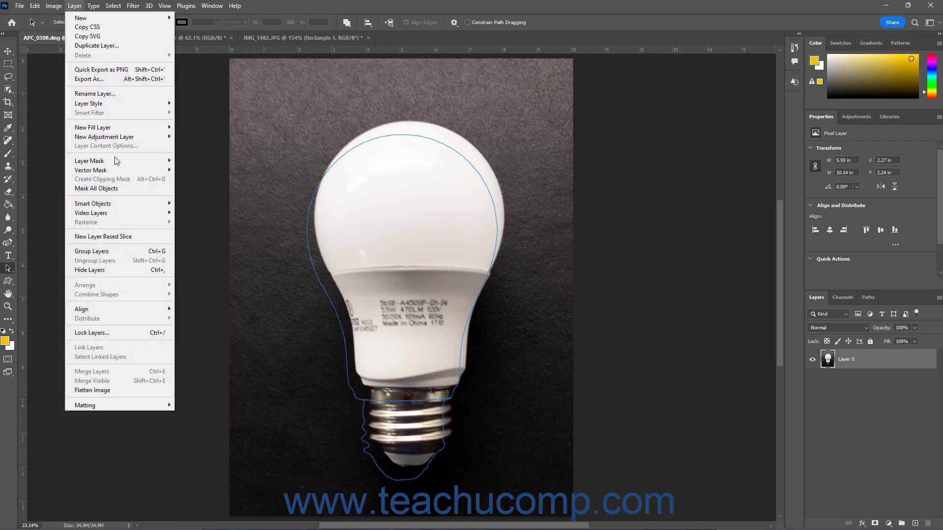
mouse_move(117, 175)
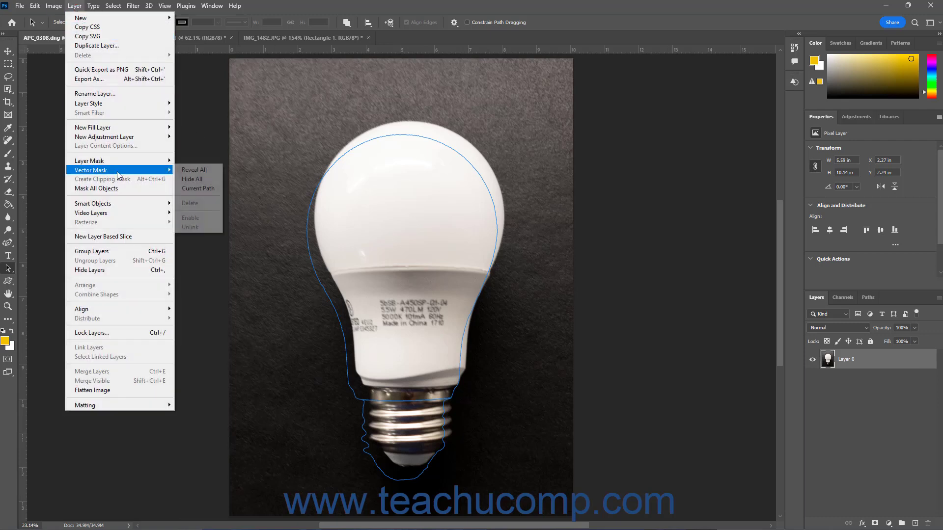
click(198, 189)
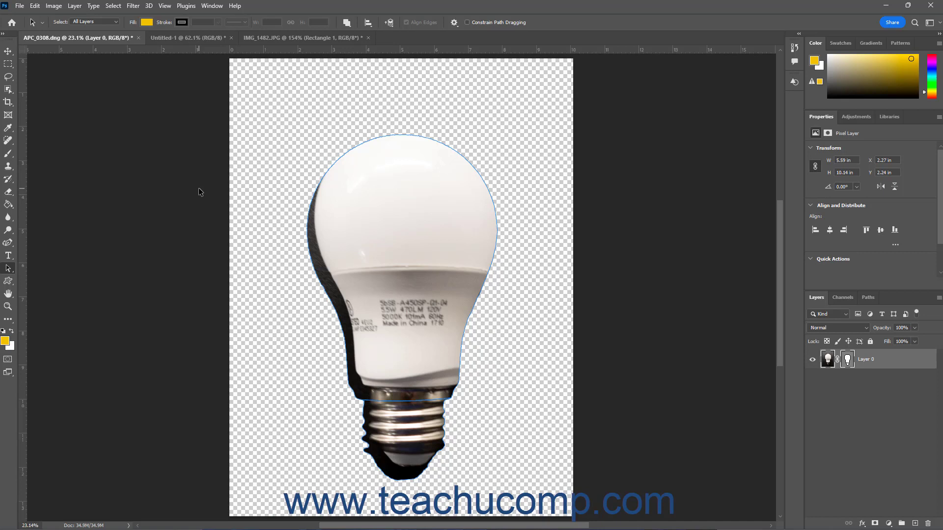
Step: Move the whole vector mask path with the Path Selection tool so it lines up with the light bulb's outline, and deselect it
click(847, 360)
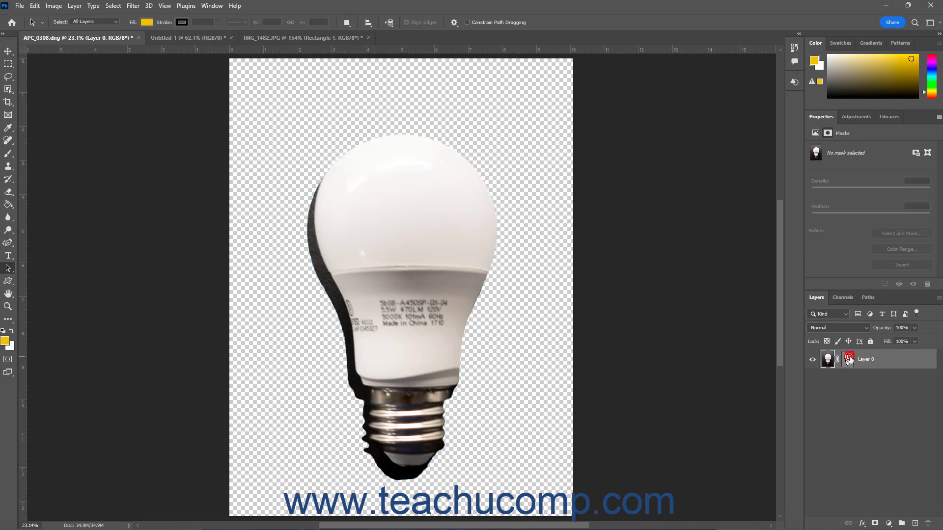
shift+click(848, 361)
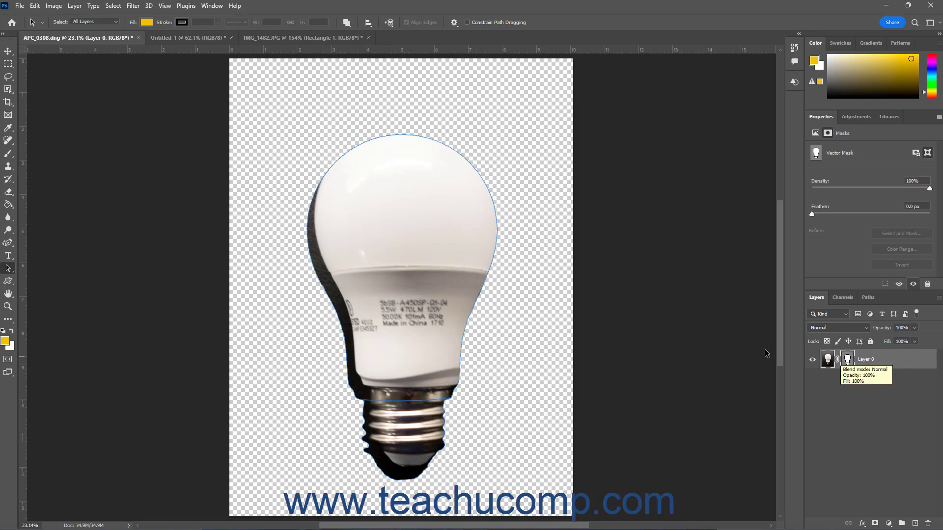
click(12, 243)
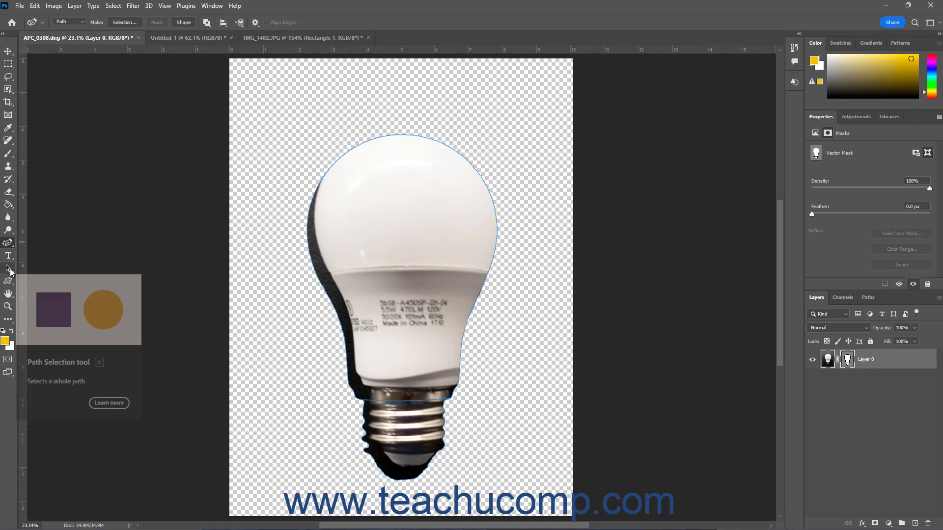
click(10, 269)
right_click(10, 269)
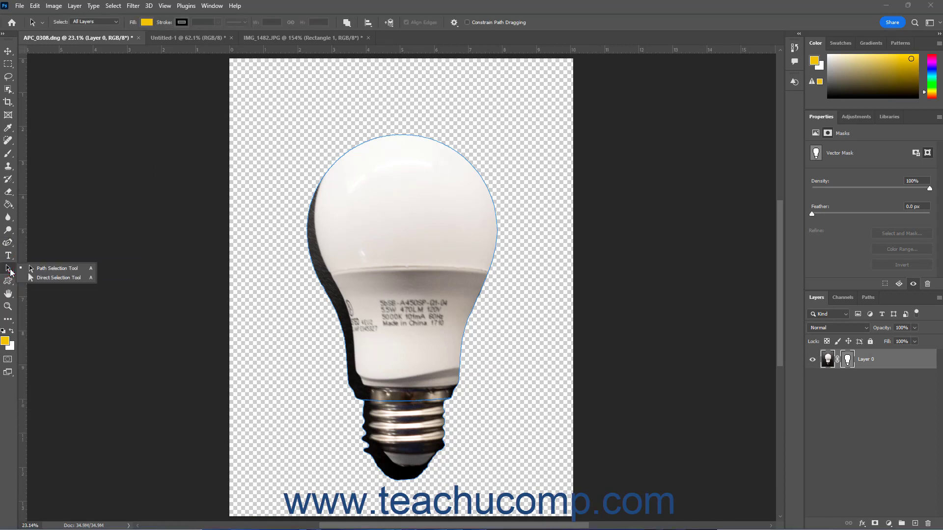
click(43, 272)
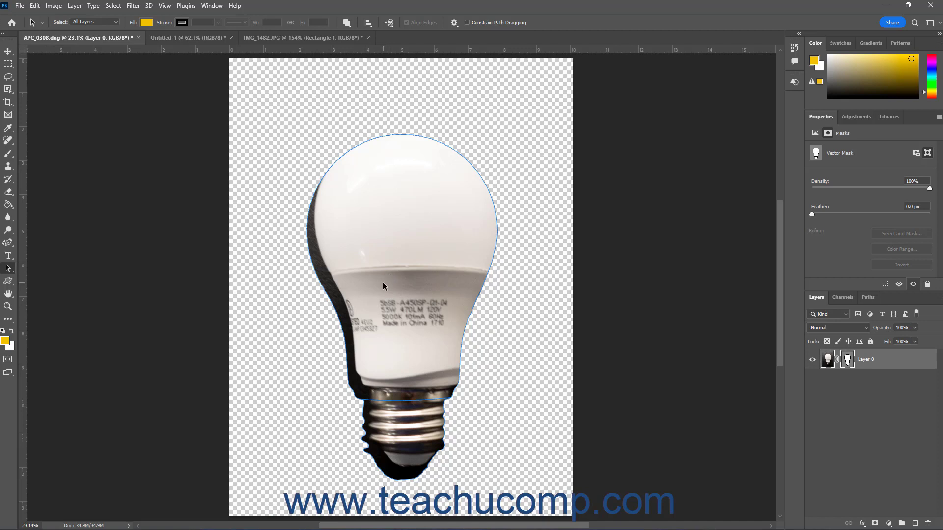
drag(383, 284, 389, 269)
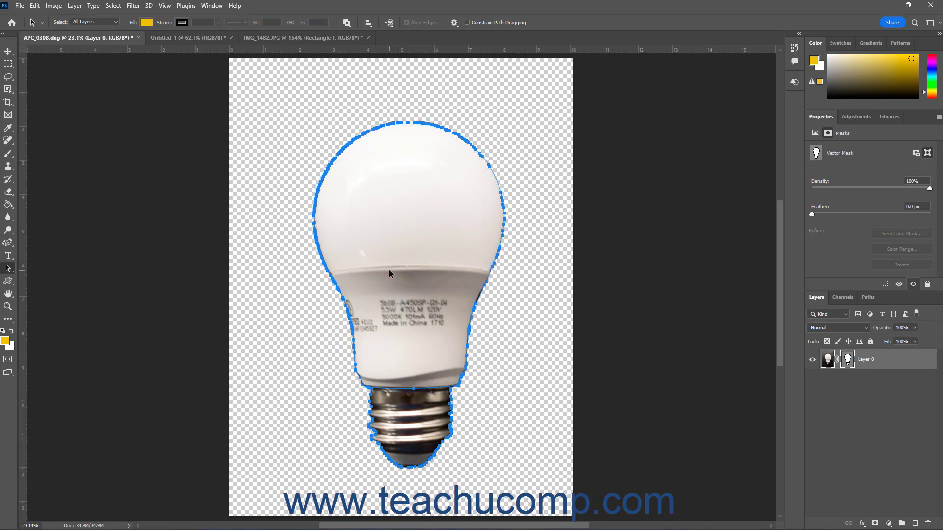
click(627, 311)
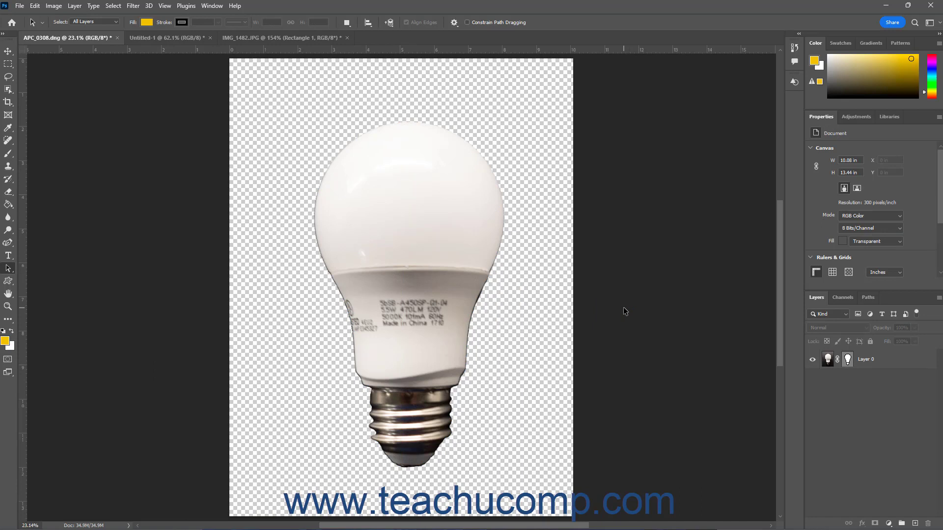
Step: Select Layer 0's vector mask, lower its density to 0%, and restore it to 100%
click(847, 360)
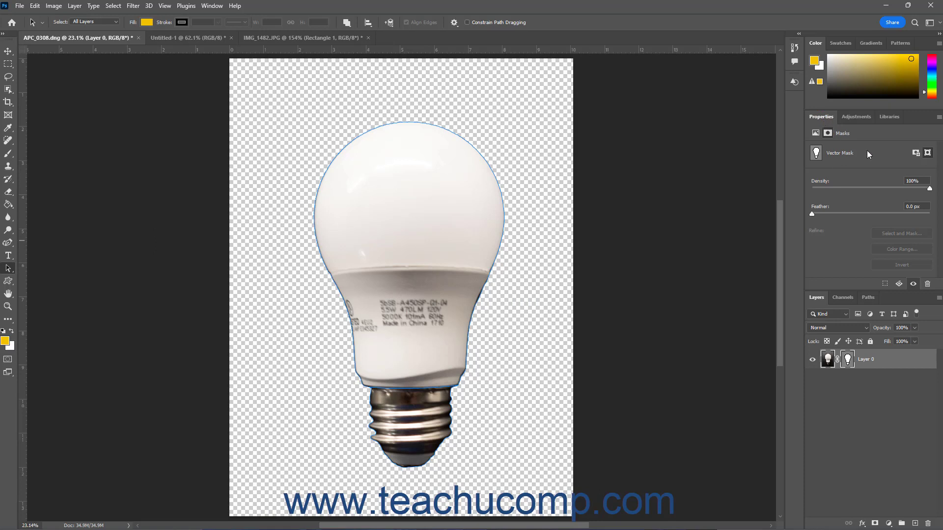
drag(930, 189, 822, 195)
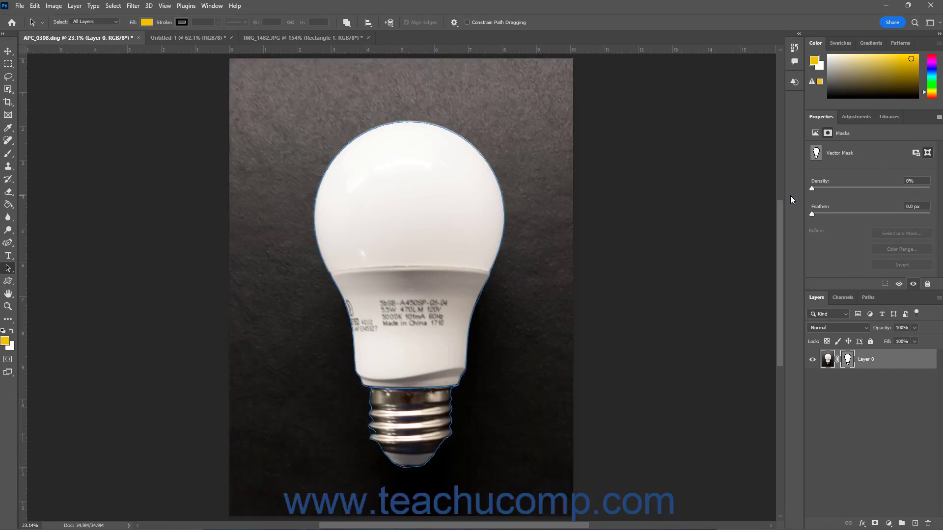
drag(811, 189, 932, 188)
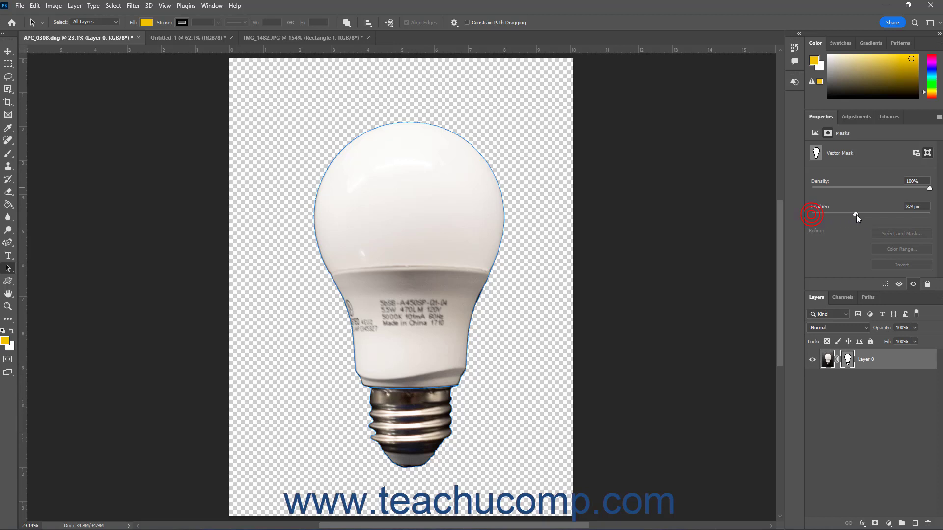
Step: Raise the vector mask's feather to about 186.6 px and return it to 0.0 px
drag(855, 214, 856, 214)
drag(889, 215, 906, 214)
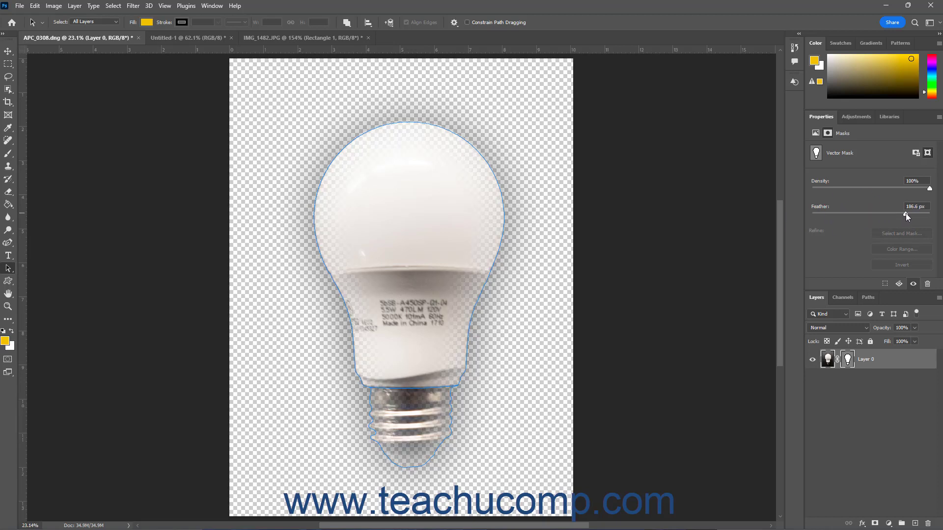
drag(905, 213, 800, 216)
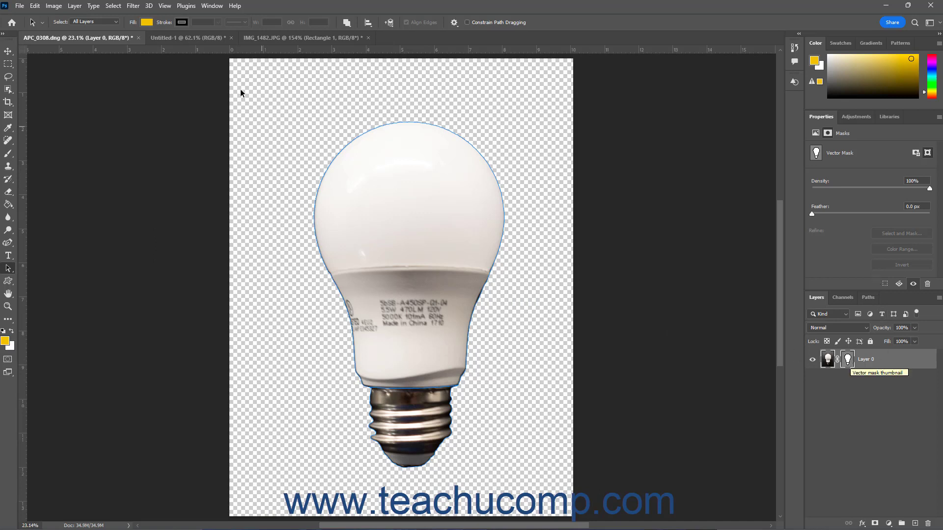
Step: Disable and re-enable the vector mask on Layer 0 two times in a row
click(74, 6)
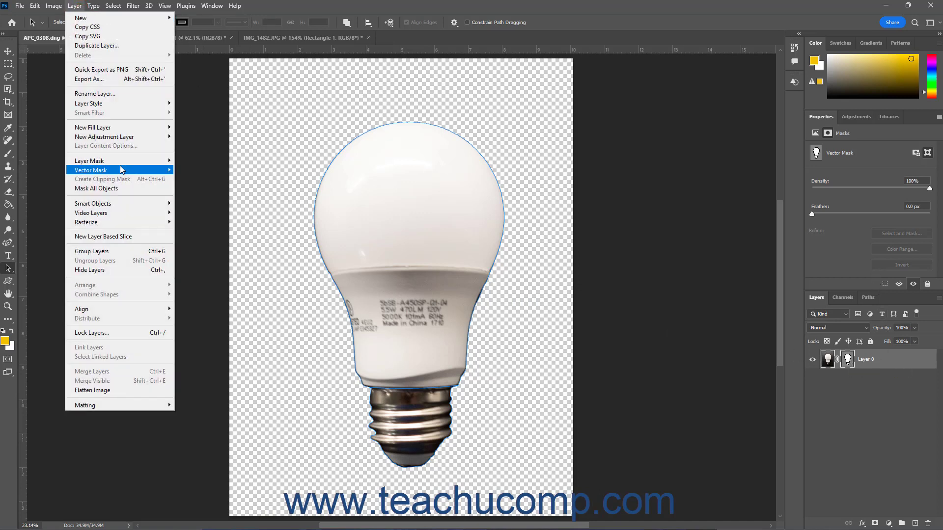
mouse_move(134, 170)
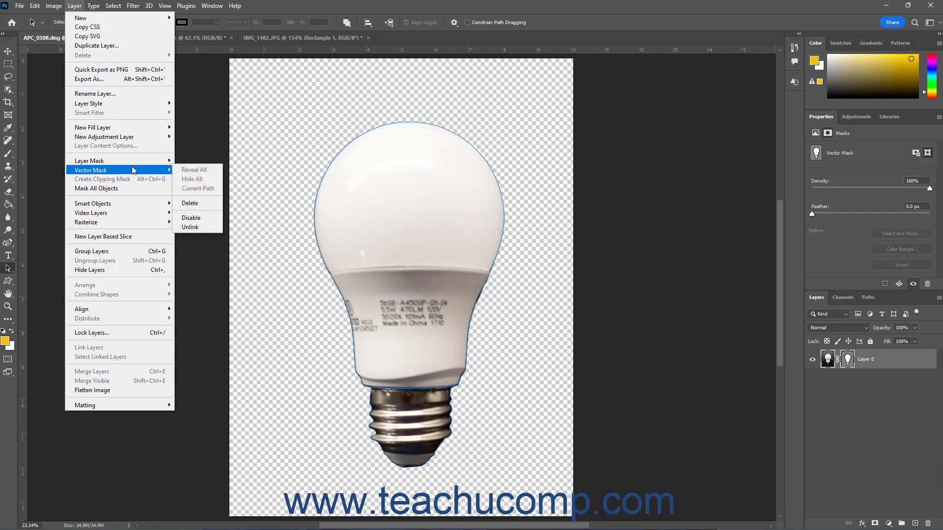
click(197, 219)
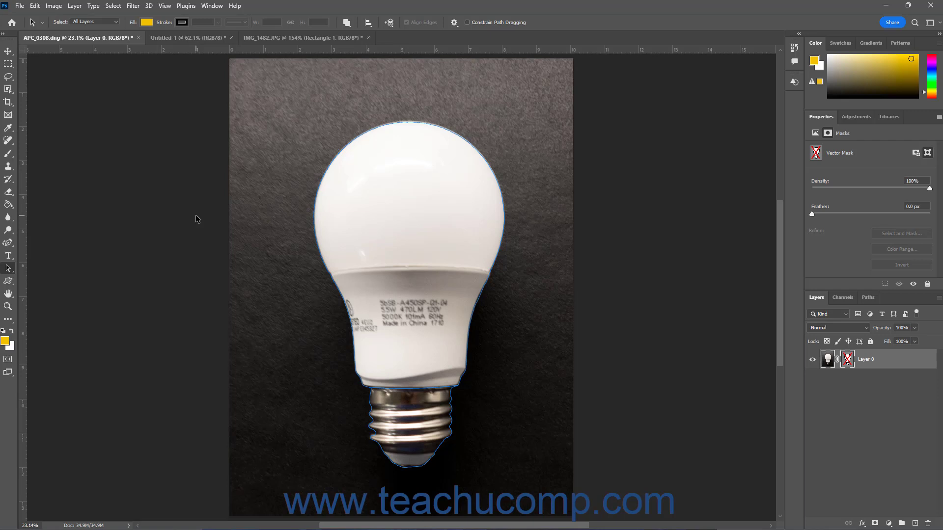
click(78, 6)
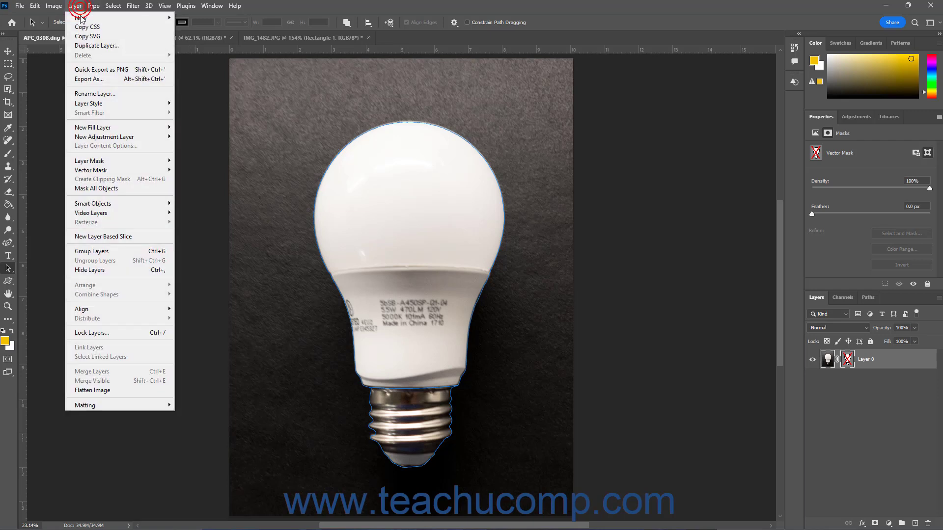
mouse_move(100, 171)
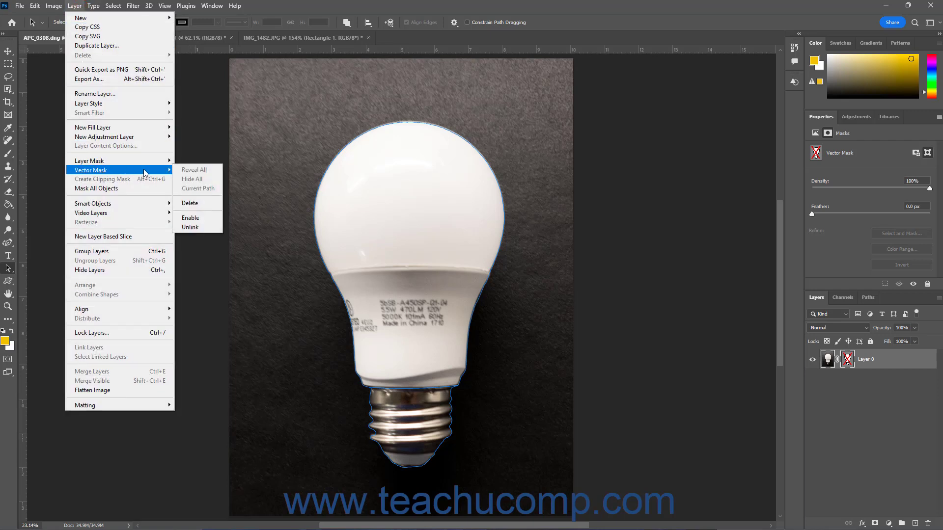
click(191, 222)
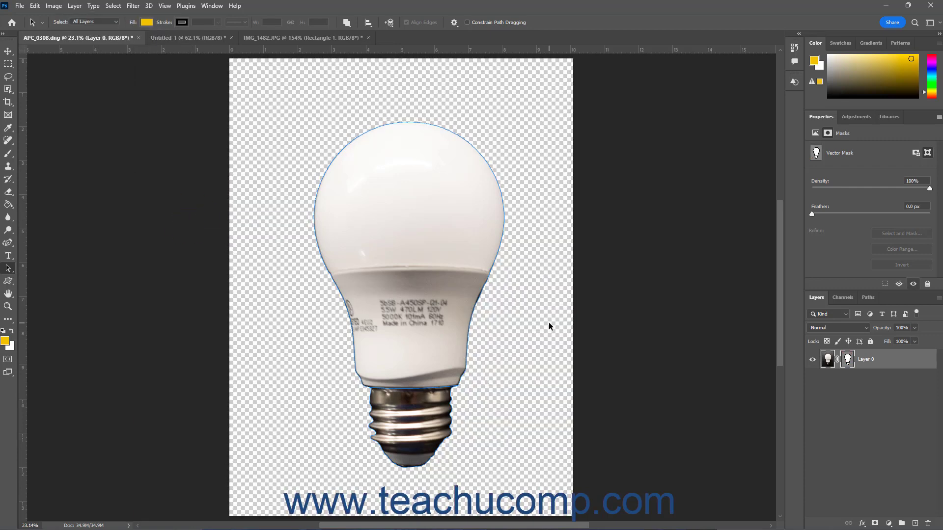
shift+click(851, 363)
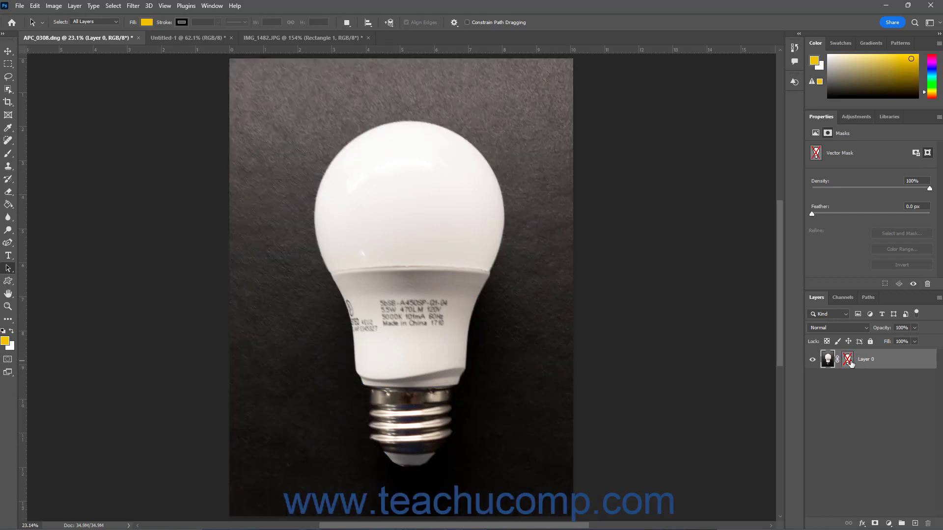
shift+click(851, 363)
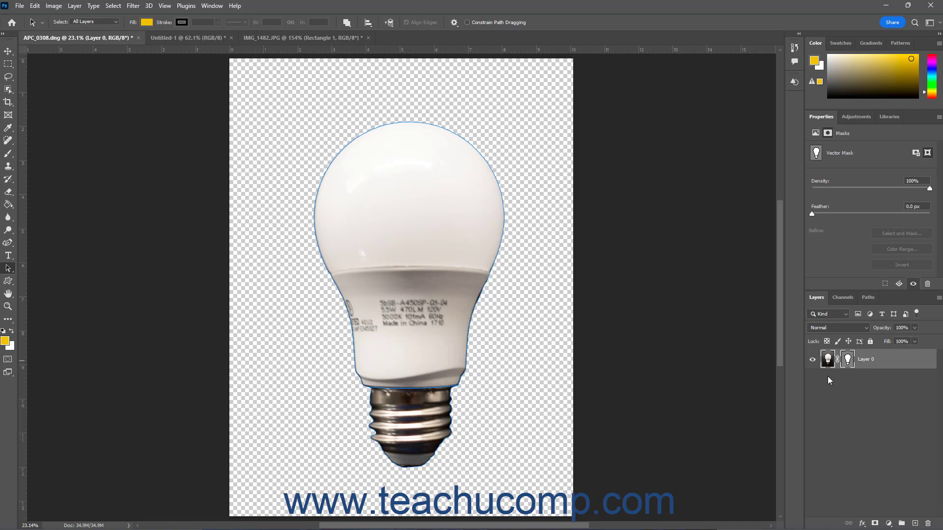
Step: Add a new layer above Layer 0 and fill it with the yellow foreground colour using the Paint Bucket
click(914, 522)
click(8, 205)
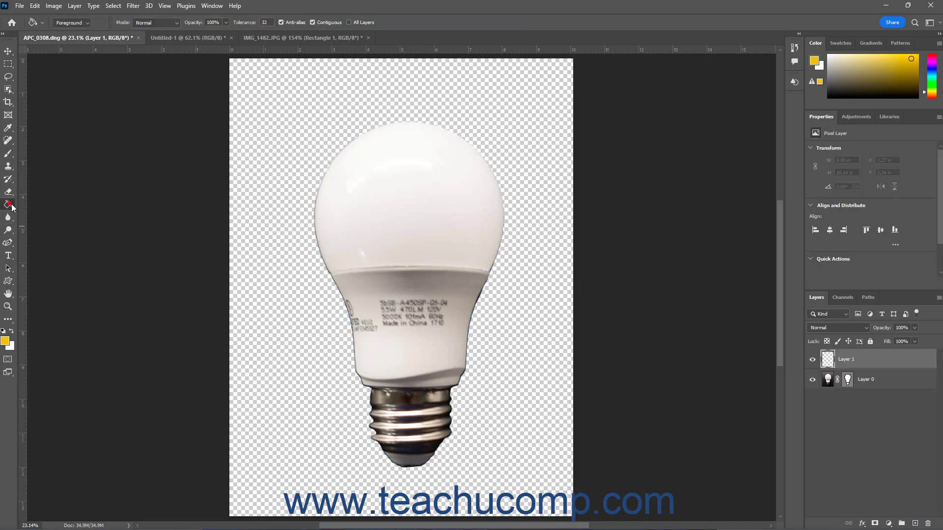
click(282, 226)
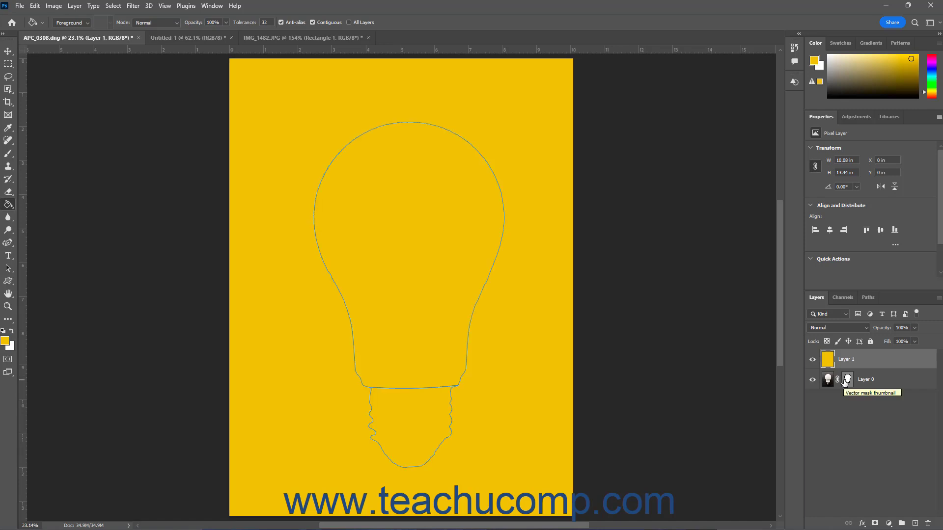
Step: Move the vector mask from Layer 0 to the yellow Layer 1 and hide the mask's path outline
drag(845, 383, 853, 359)
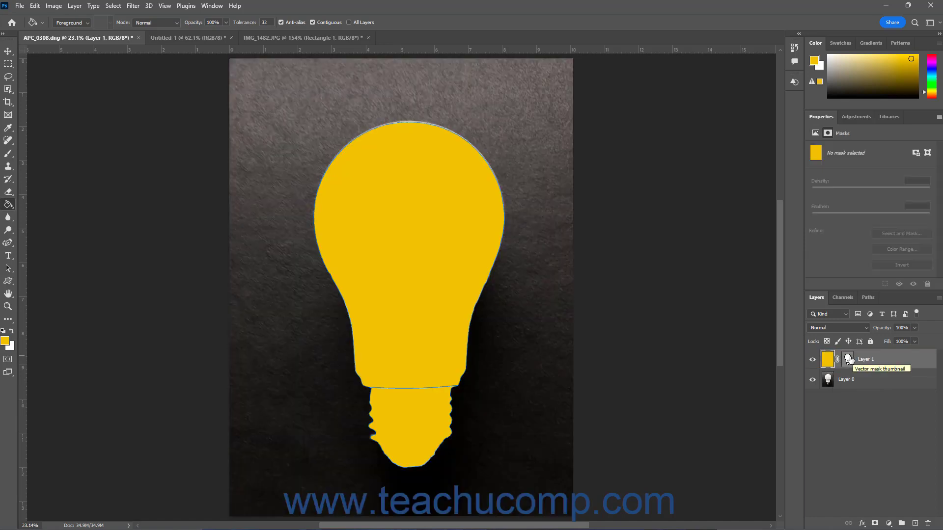
click(848, 360)
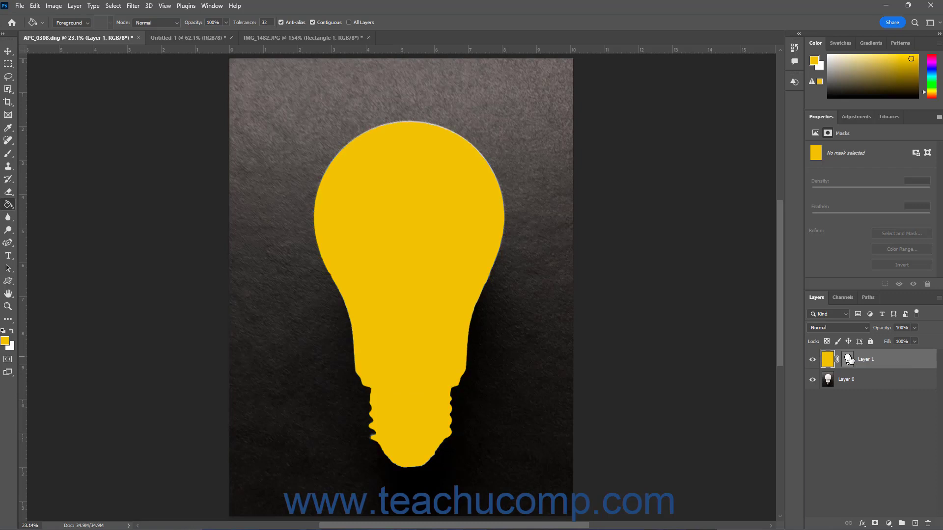
Step: Duplicate Layer 1 with its vector mask in the same document, and move the duplicate's mask onto Layer 0
right_click(892, 368)
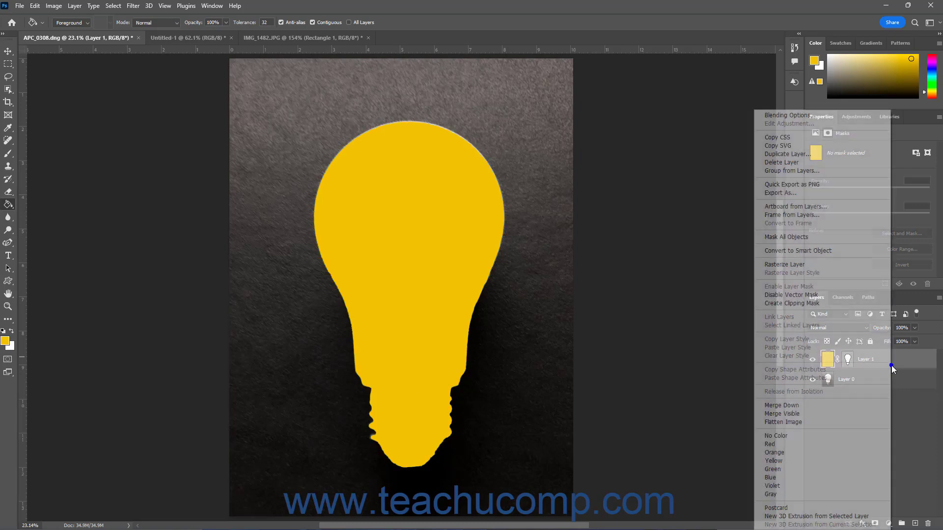
click(806, 154)
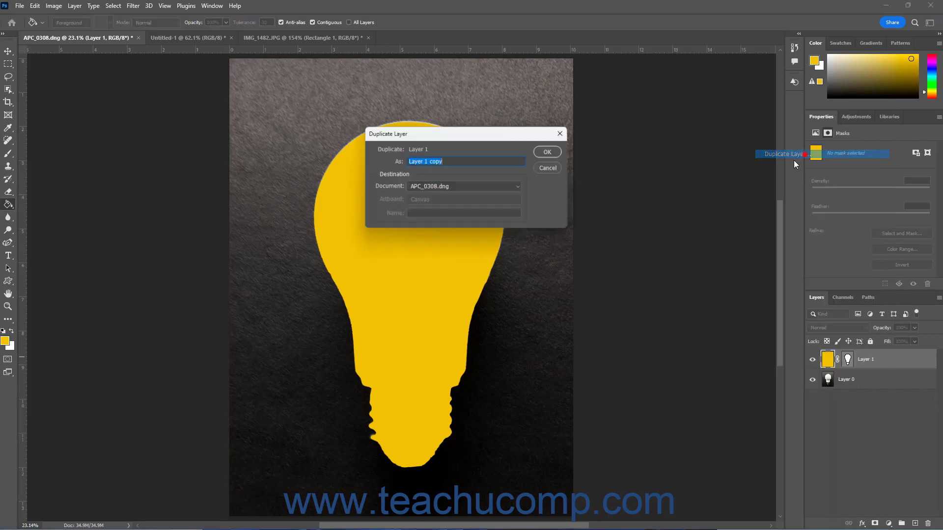
click(553, 151)
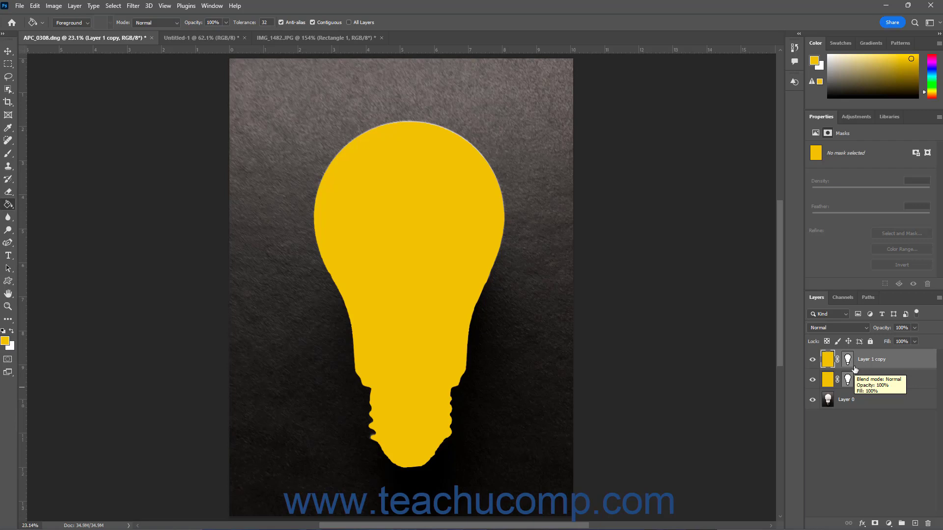
drag(853, 367, 854, 399)
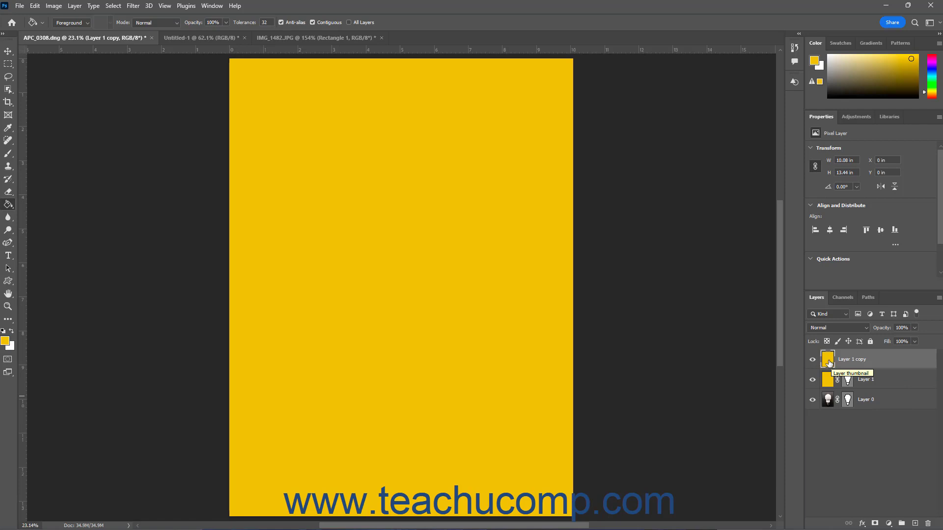
Step: Delete the unmasked duplicate of the yellow layer and hide Layer 1
drag(829, 363, 926, 523)
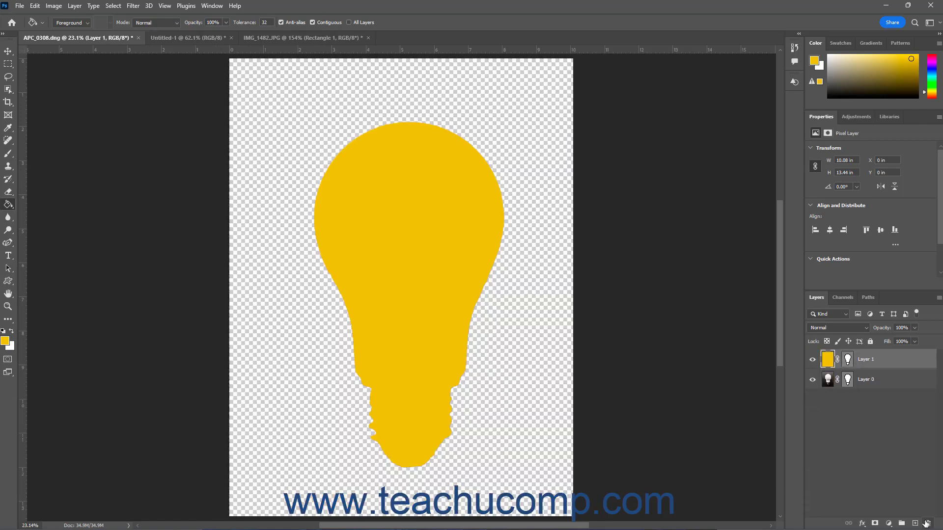
click(812, 359)
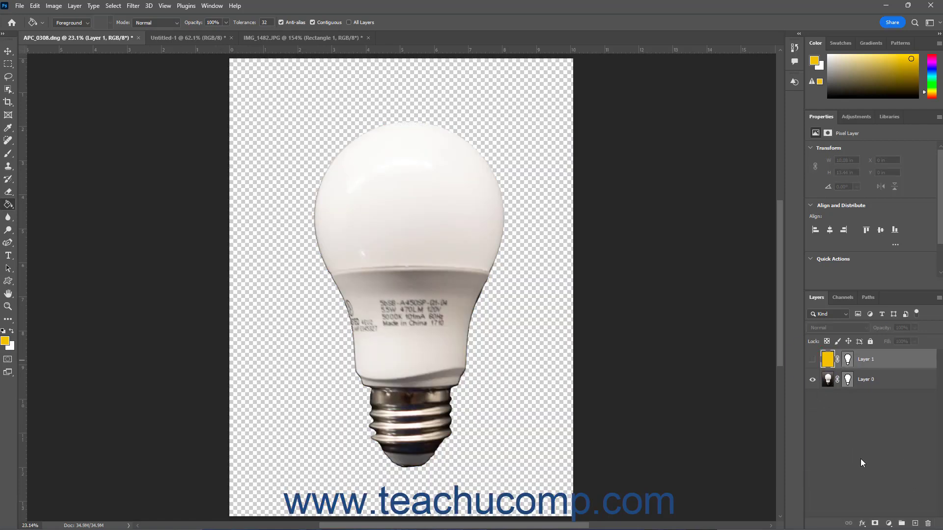